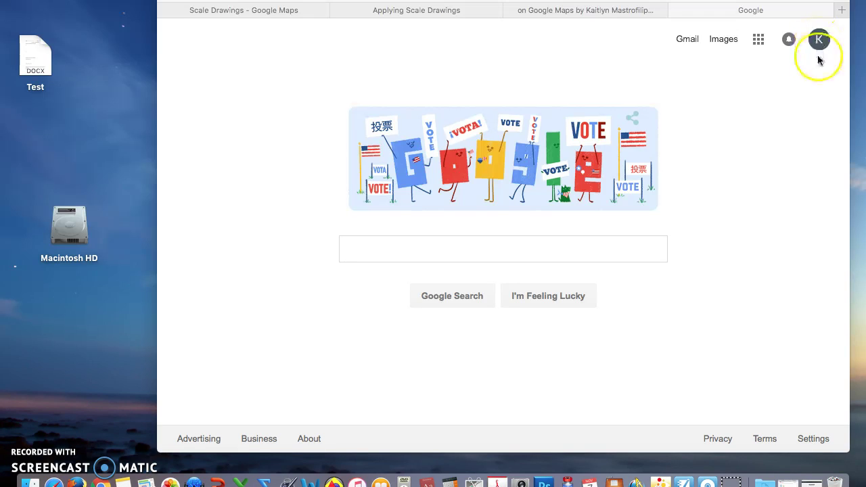
Open Google Maps from the Google home page and create a new custom map from your saved places.
left_click(758, 41)
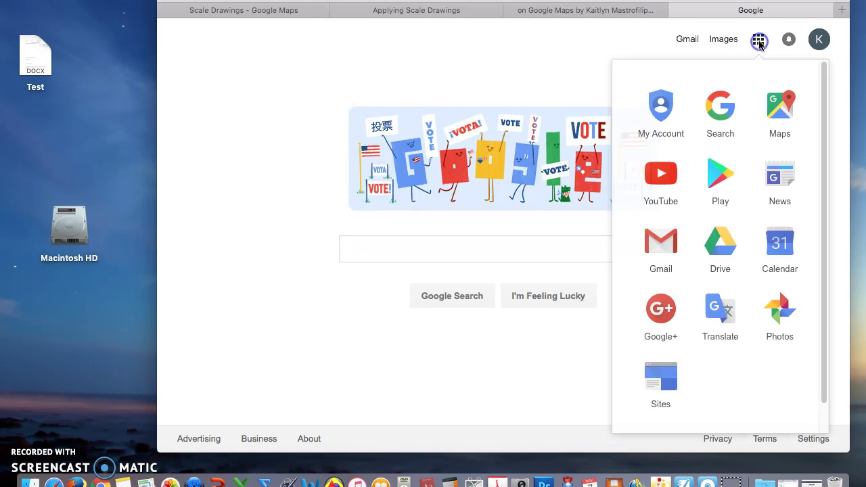
left_click(790, 114)
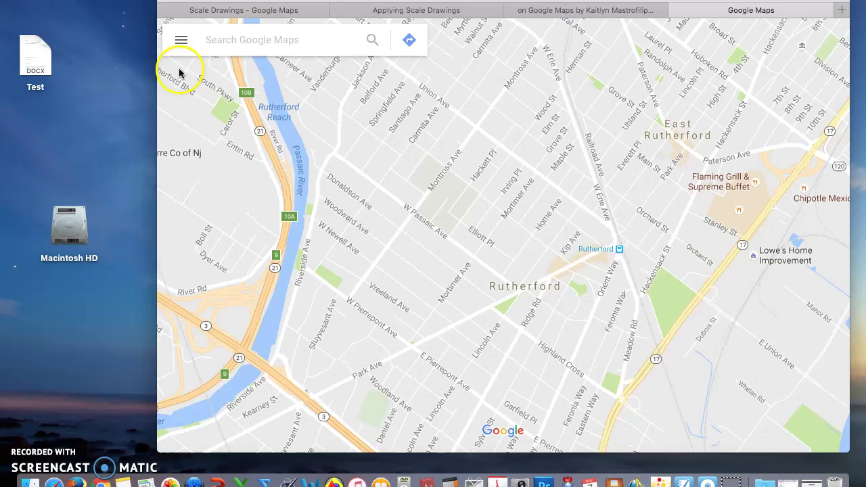
left_click(180, 40)
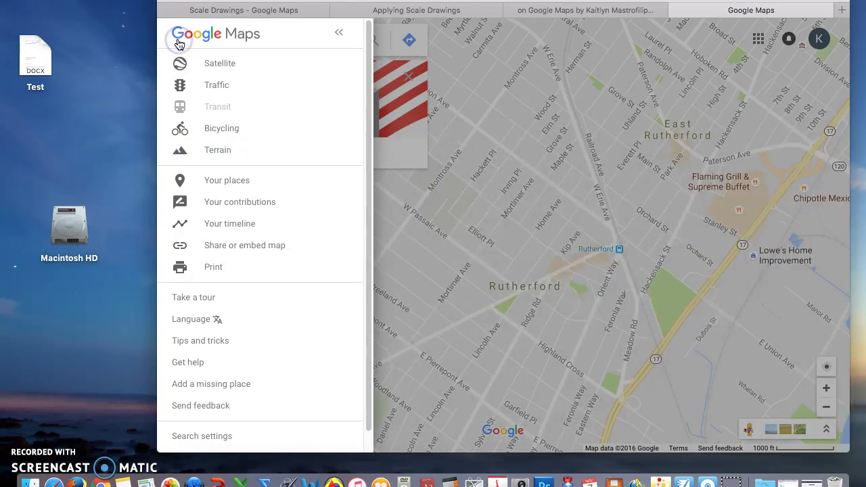
left_click(230, 181)
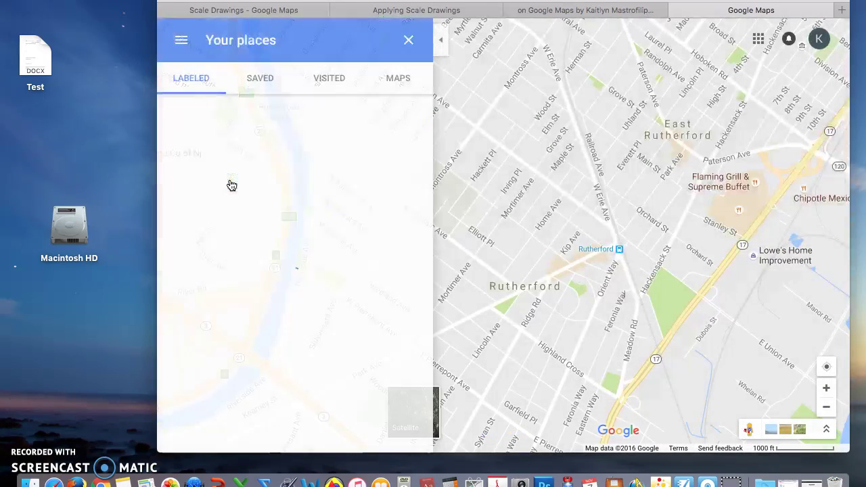
left_click(398, 82)
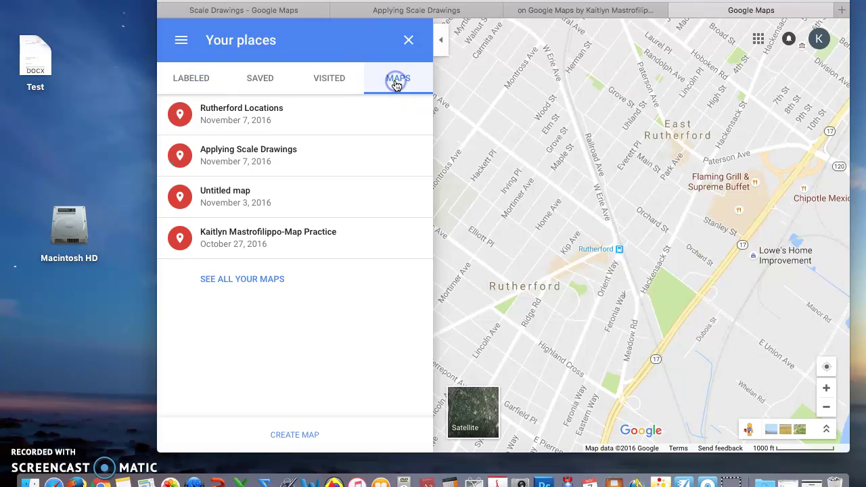
left_click(288, 432)
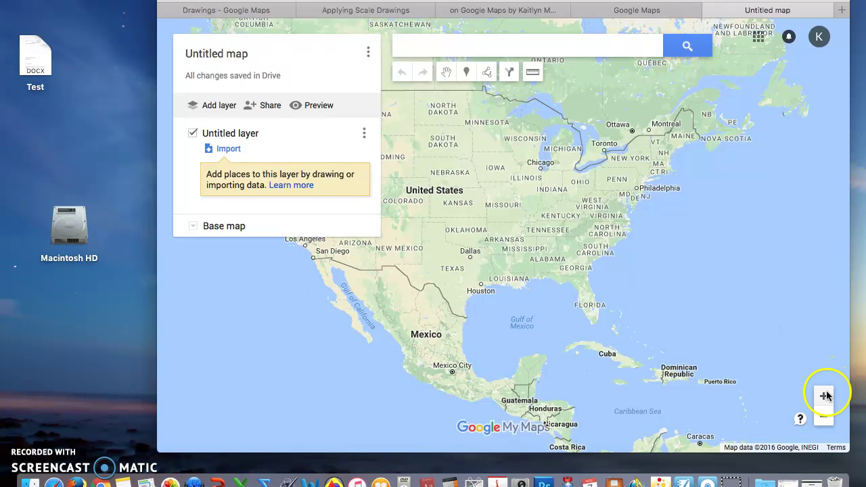
Search the new map for Rutherford, NJ, United States, and dismiss the town's details.
left_click(579, 43)
type("ruther")
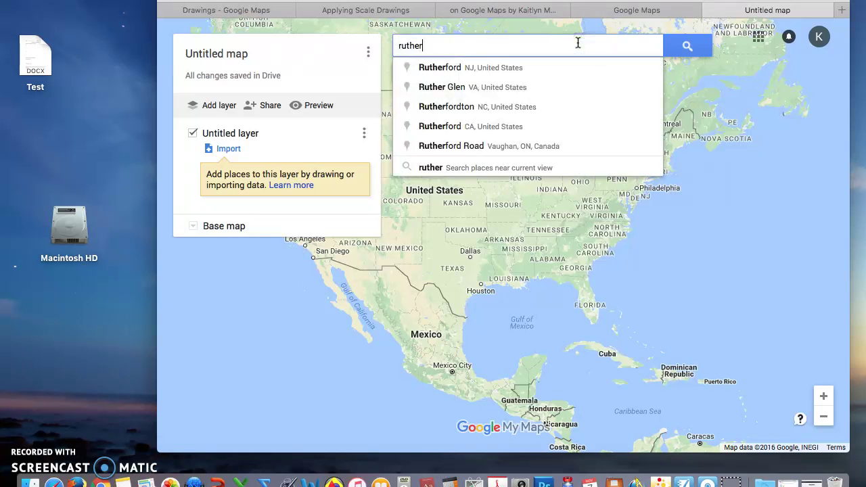
left_click(491, 69)
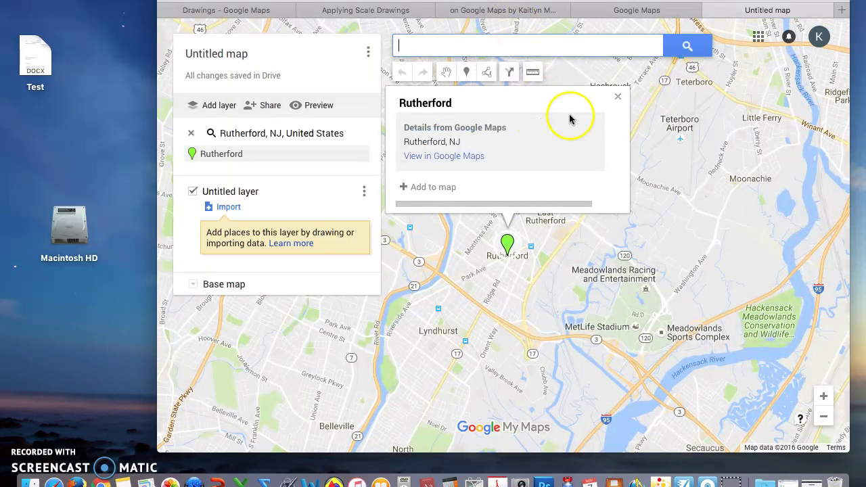
left_click(621, 99)
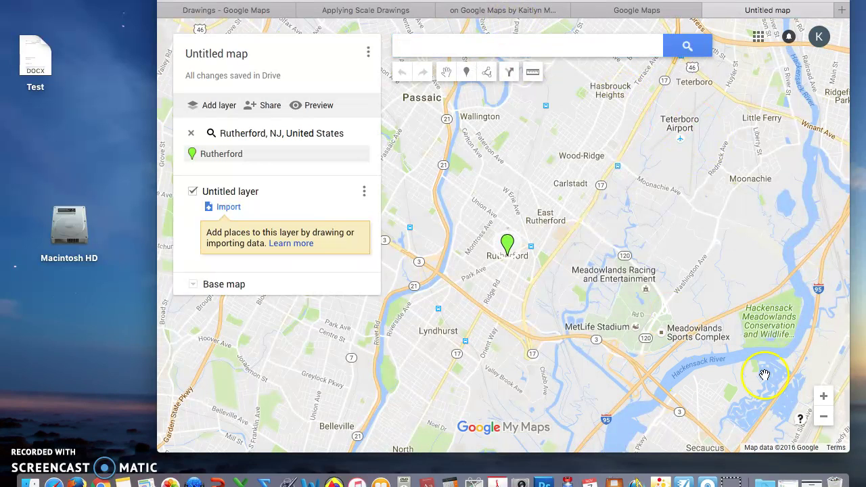
left_click(823, 398)
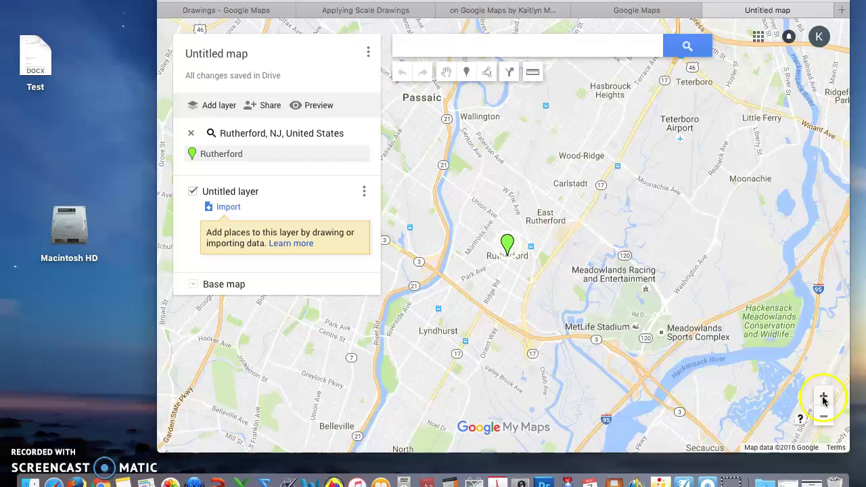
left_click(823, 398)
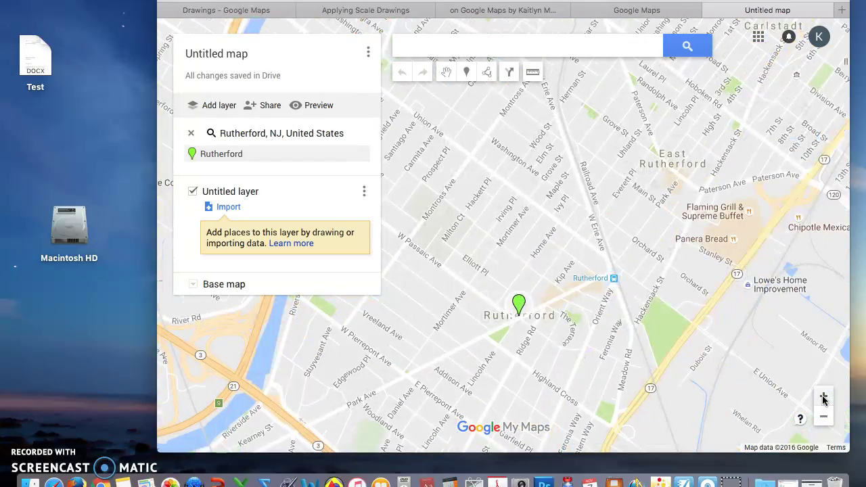
left_click(823, 398)
mouse_move(579, 322)
left_mouse_down()
mouse_move(586, 187)
mouse_move(604, 139)
left_mouse_up()
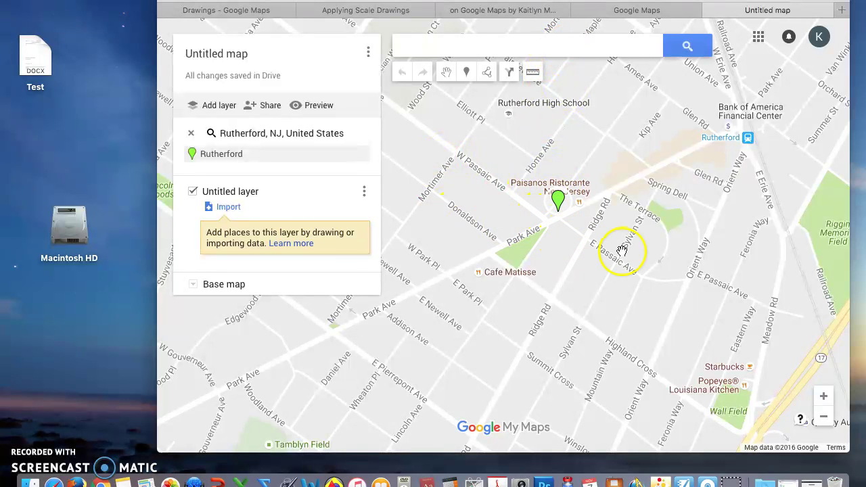
Search the map for "union school" and pick the Union School on Union Avenue in Rutherford, NJ.
left_click(522, 46)
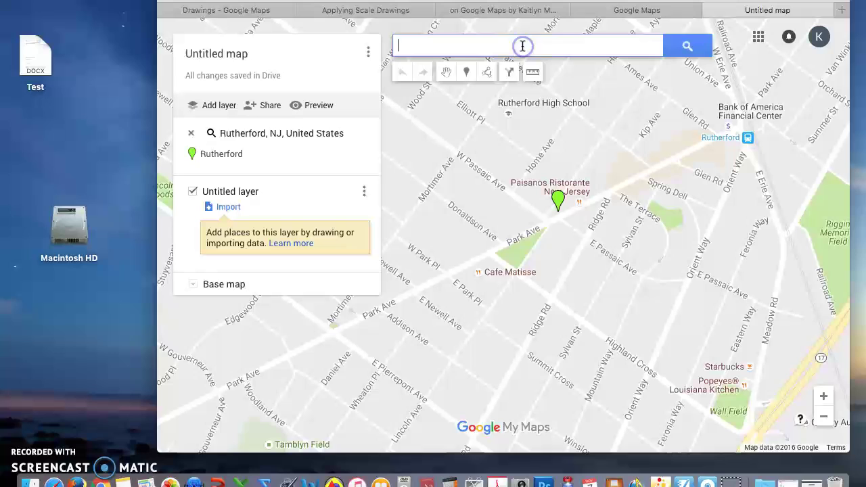
type("uni")
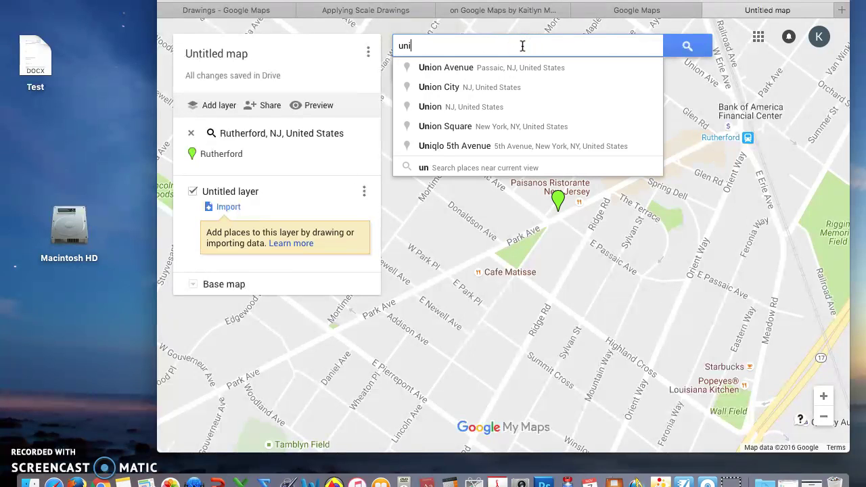
type("on school")
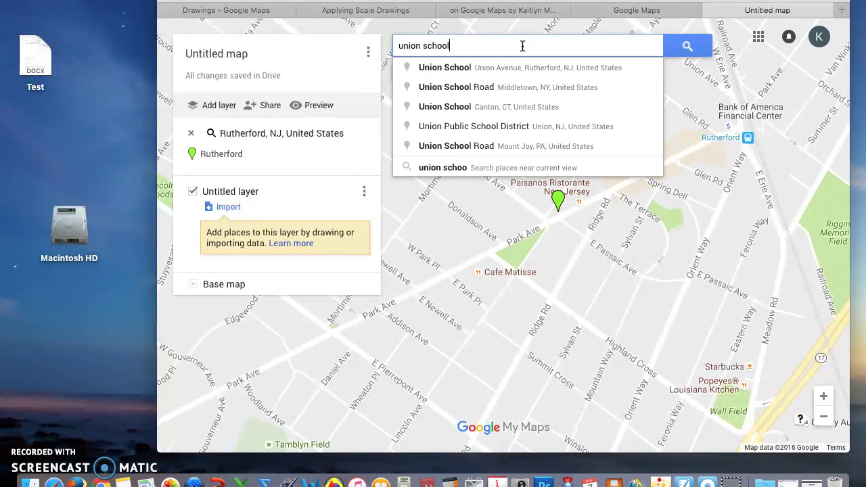
left_click(532, 67)
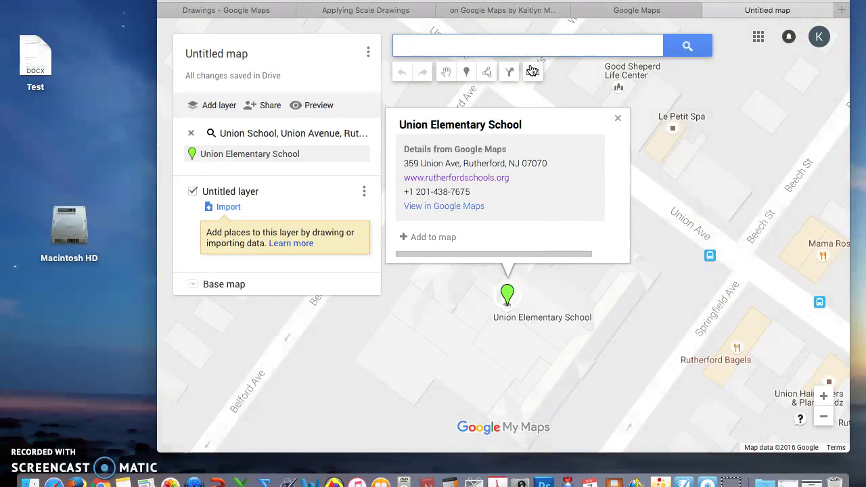
left_click(526, 275)
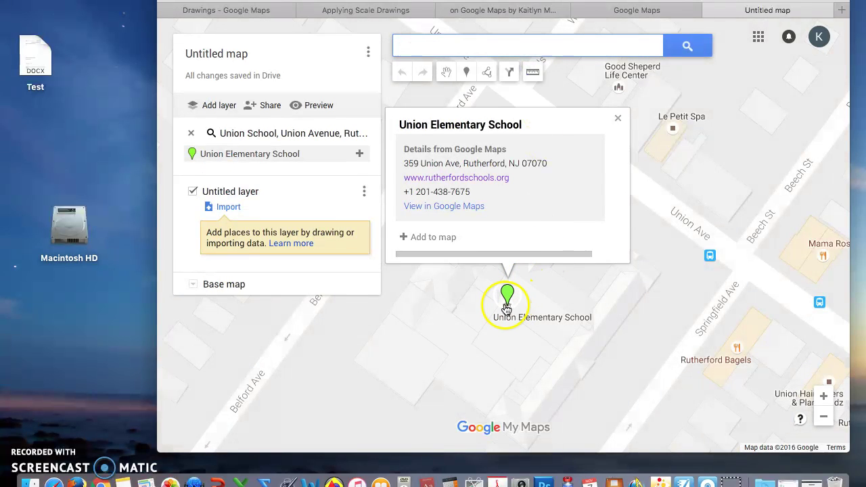
Add a marker on Union Elementary School, title it "Union School", describe it as "Grades 7-8", and save it.
left_click(469, 73)
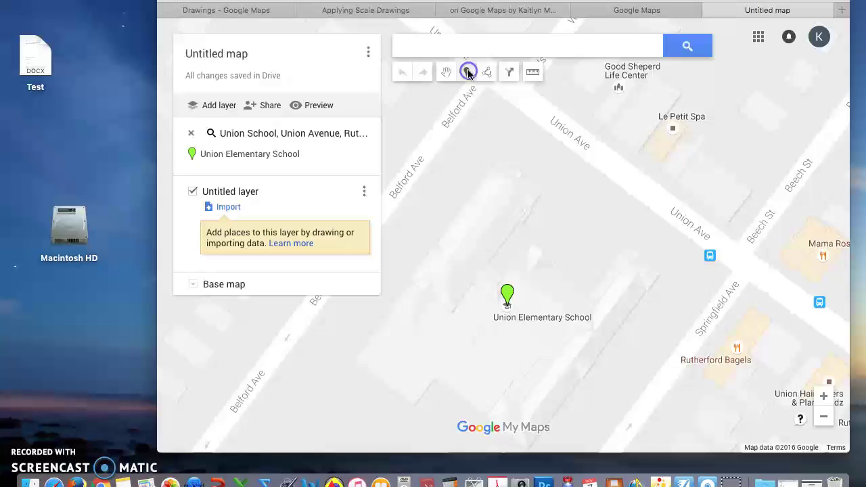
left_click(507, 304)
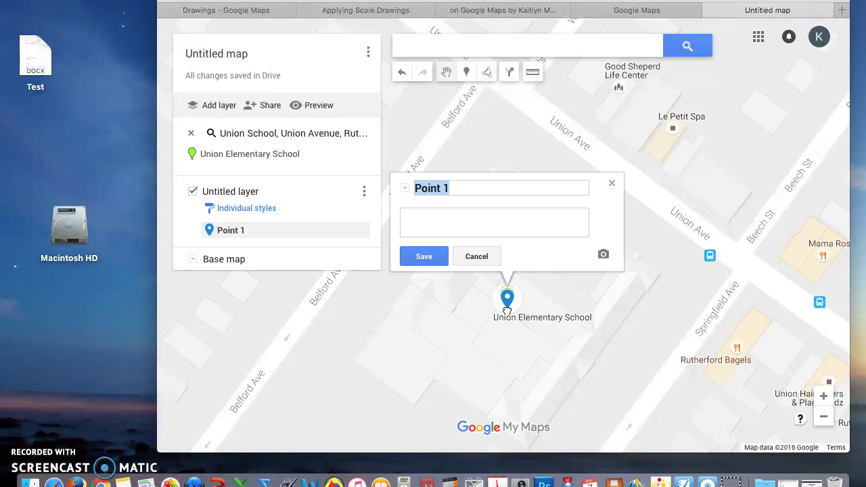
type("Un")
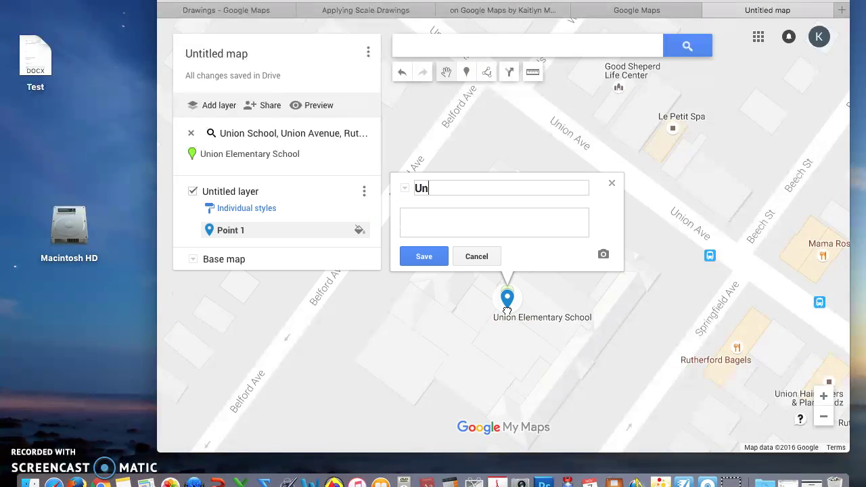
type("ion School")
left_click(465, 226)
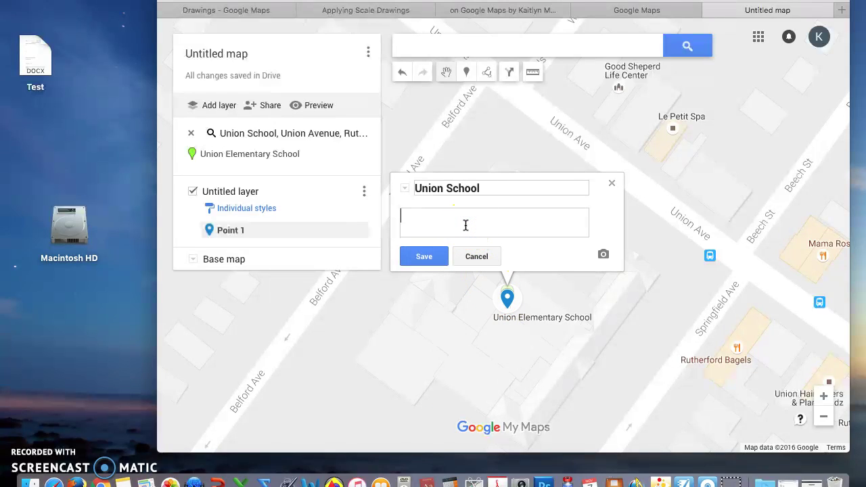
type("Grades 7-8")
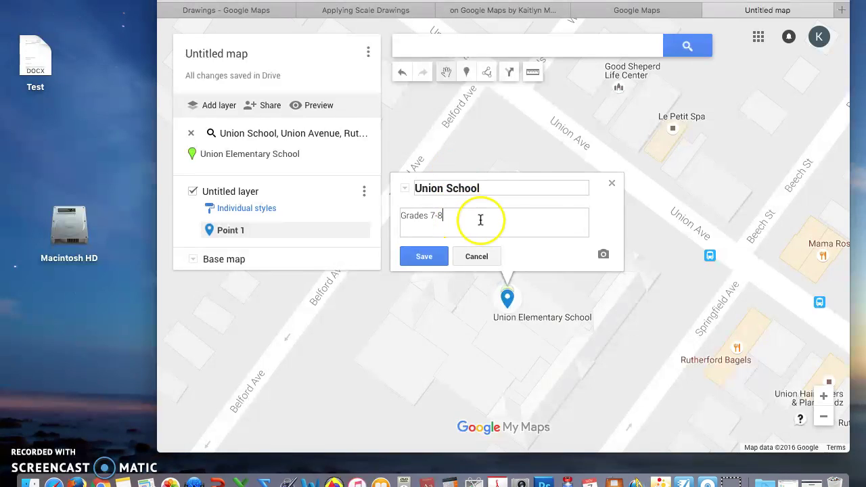
left_click(431, 257)
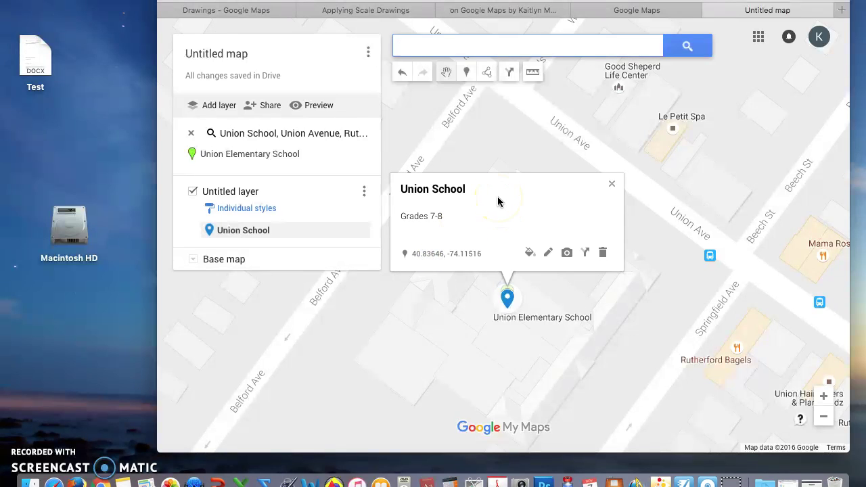
Switch to the Applying Scale Drawings map and review the photos and descriptions of Union Middle School and Rutherford Train Station.
left_click(398, 13)
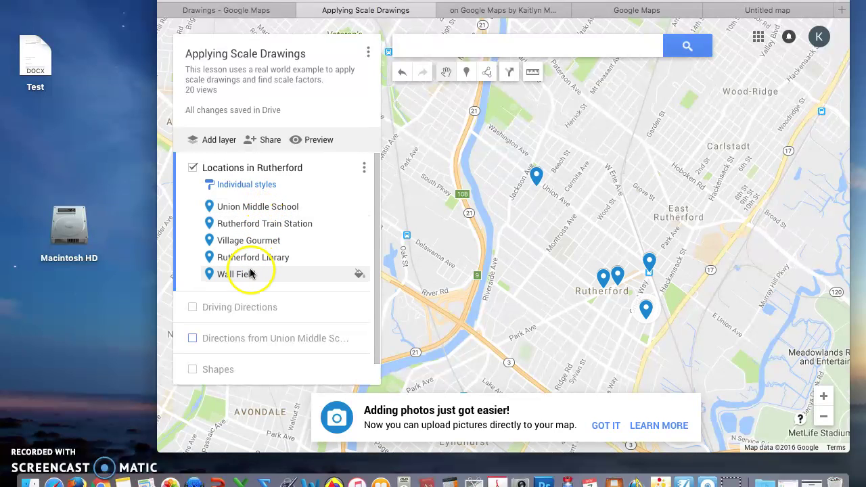
left_click(263, 207)
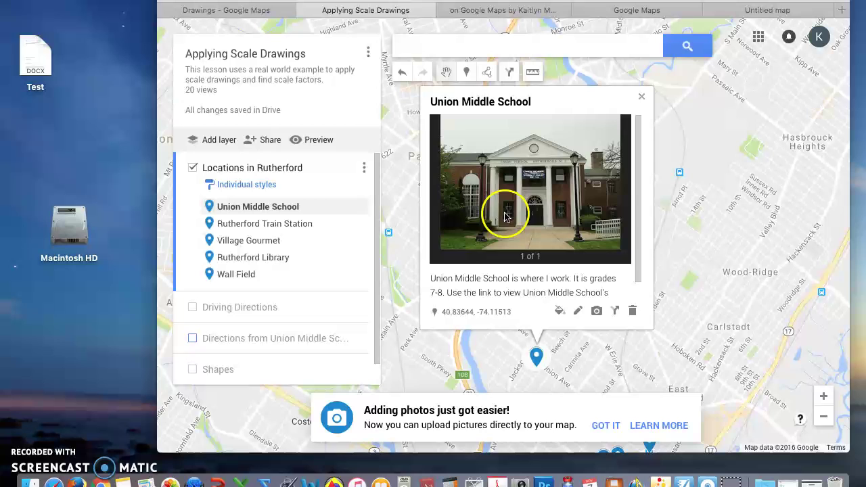
scroll(487, 242, "down", 1)
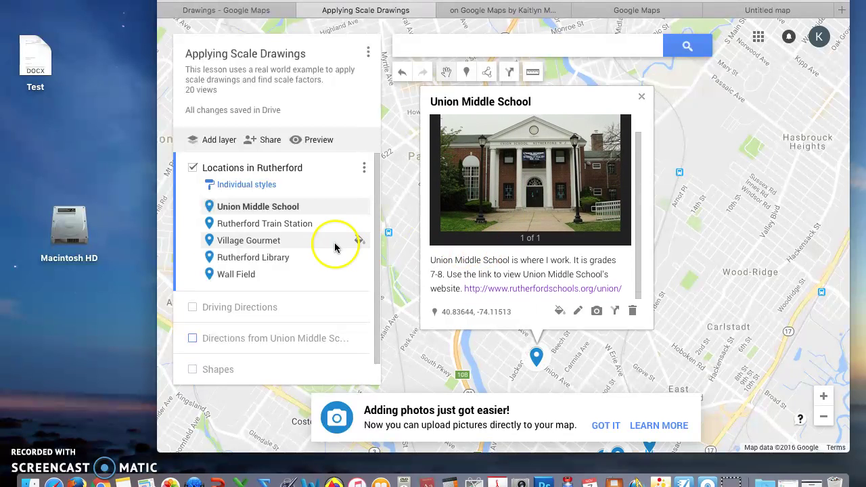
left_click(300, 225)
scroll(643, 267, "down", 3)
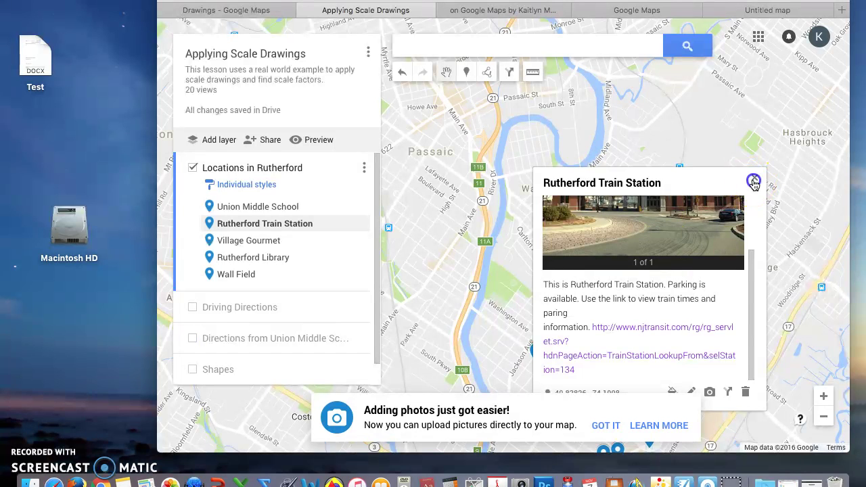
left_click(754, 181)
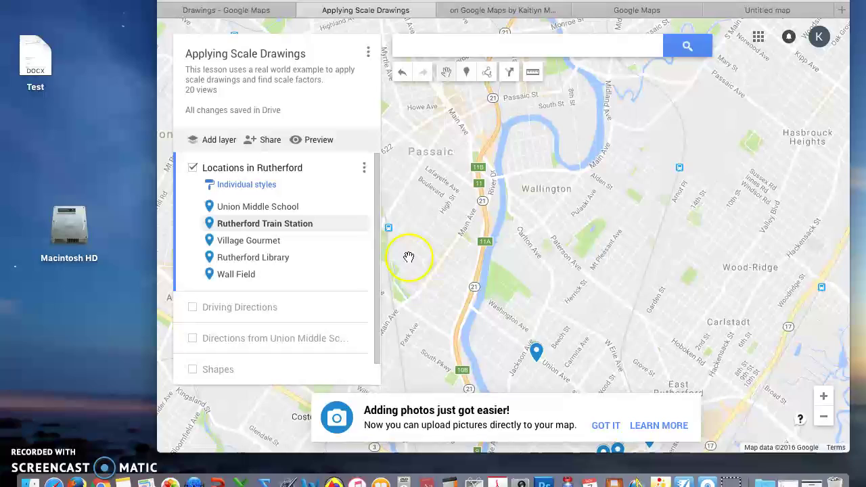
Draw a closed shape through Union Middle School, Rutherford Train Station and Village Gourmet, and discard it without naming it.
left_click(823, 417)
left_click_drag(607, 304, 603, 222)
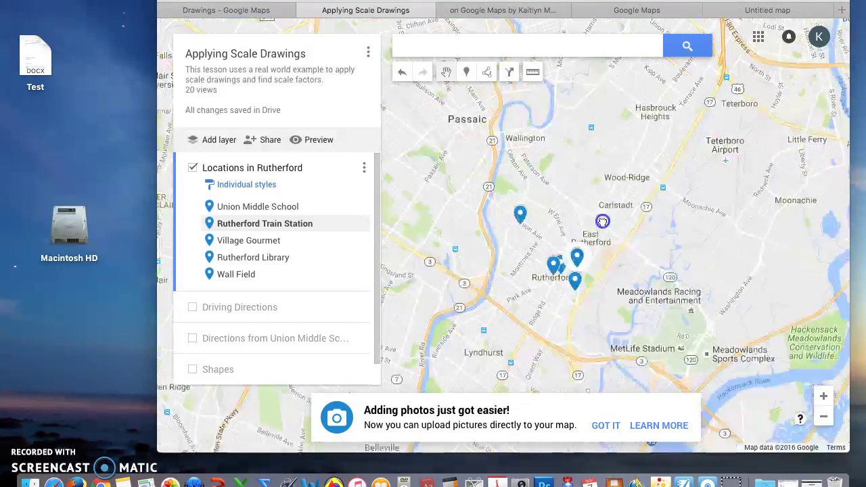
left_click(823, 396)
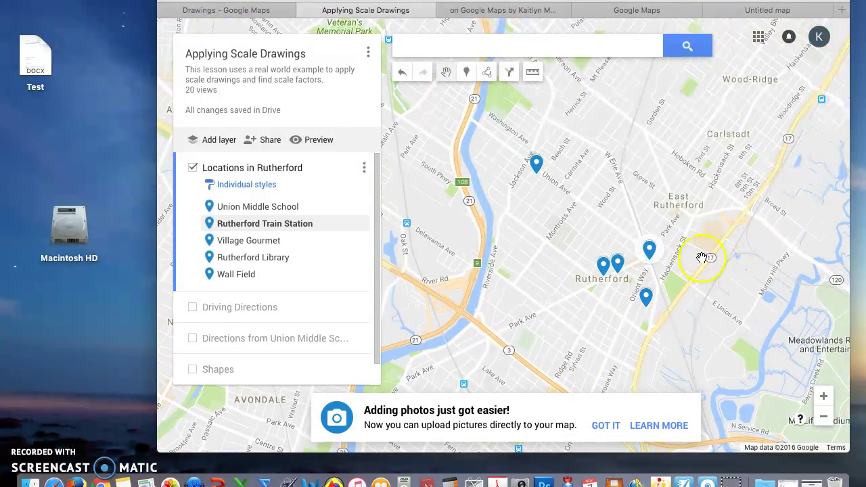
left_click_drag(696, 256, 708, 257)
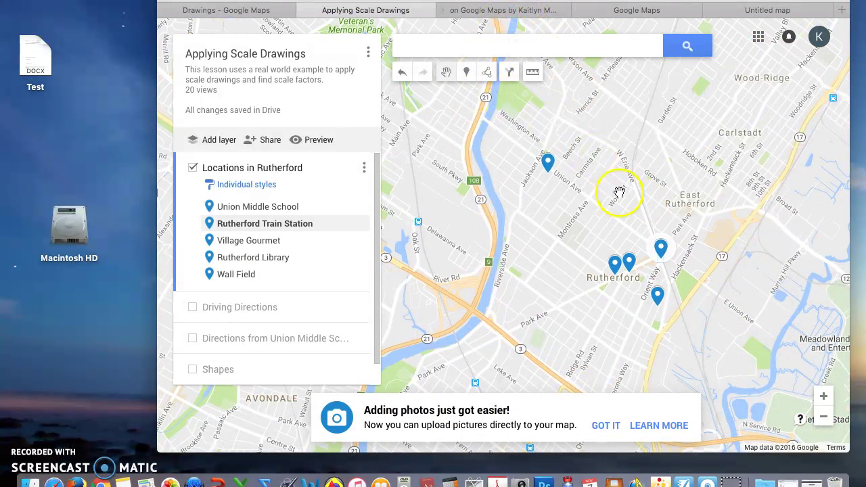
left_click(546, 124)
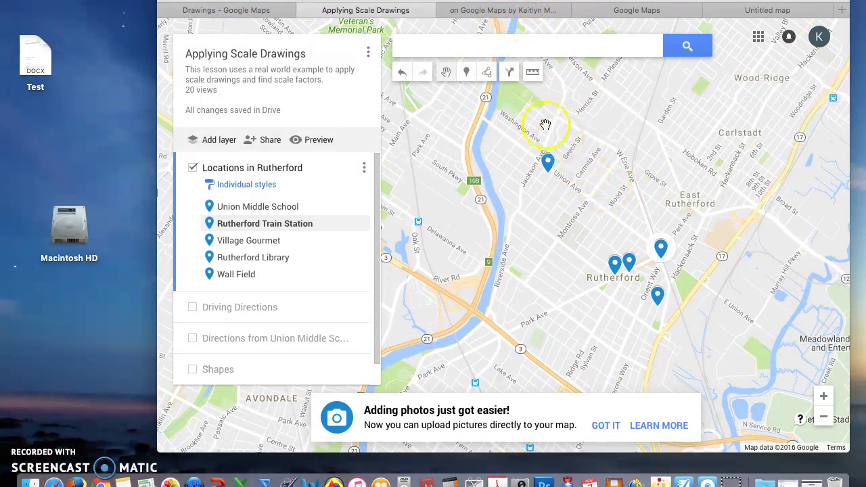
left_click(488, 74)
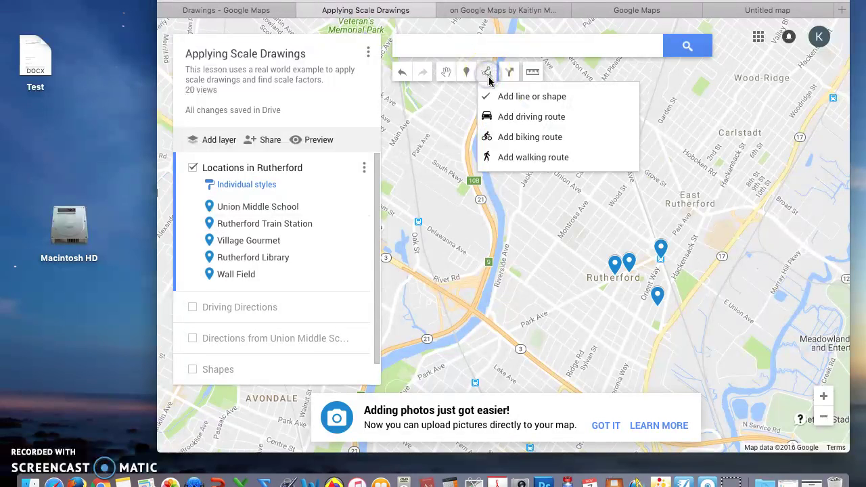
left_click(505, 100)
left_click(548, 162)
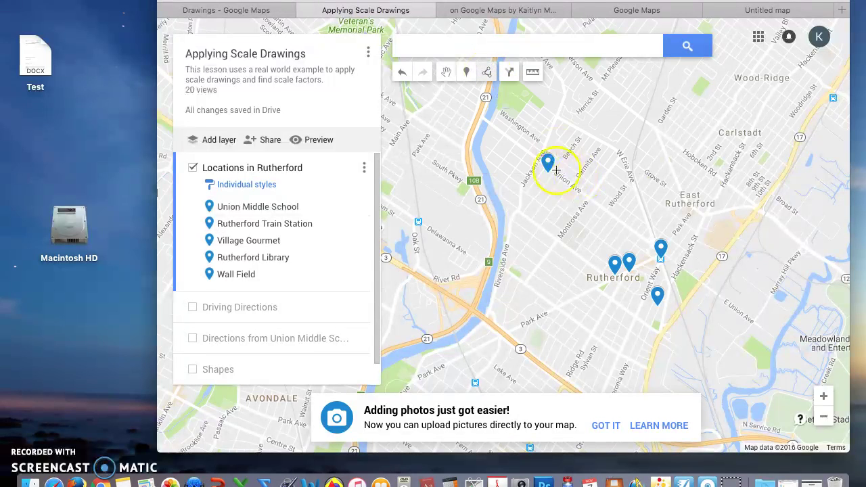
left_click(661, 248)
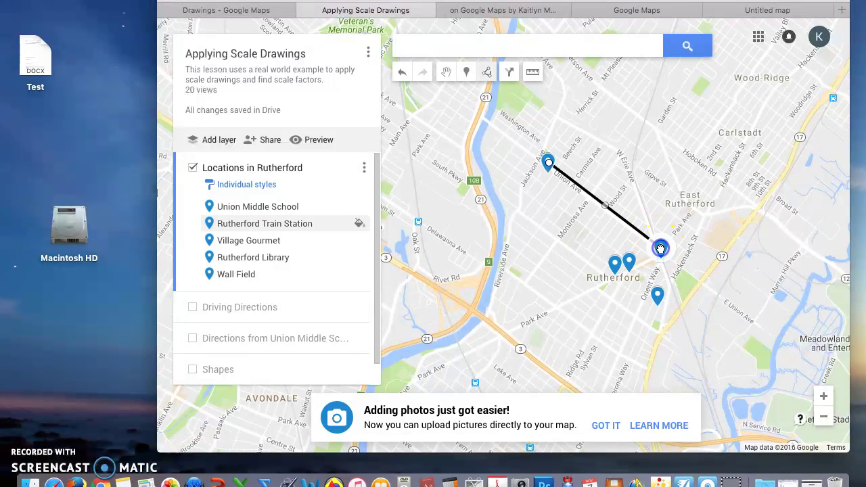
left_click(629, 262)
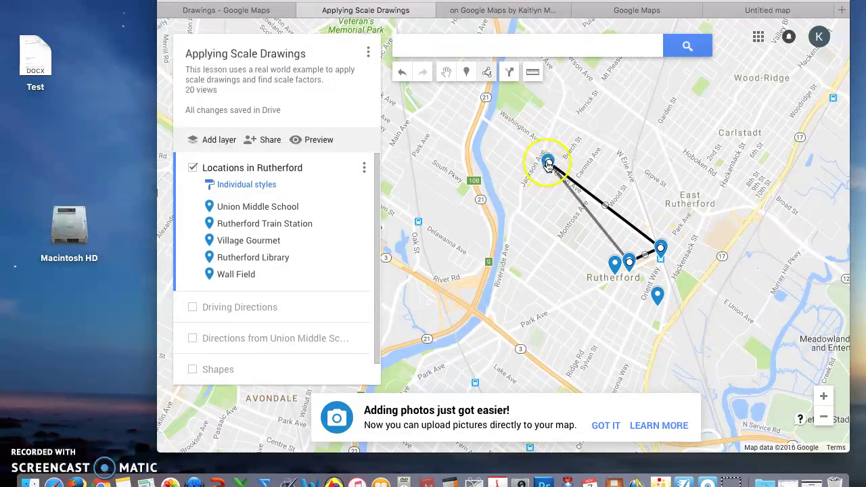
left_click(549, 162)
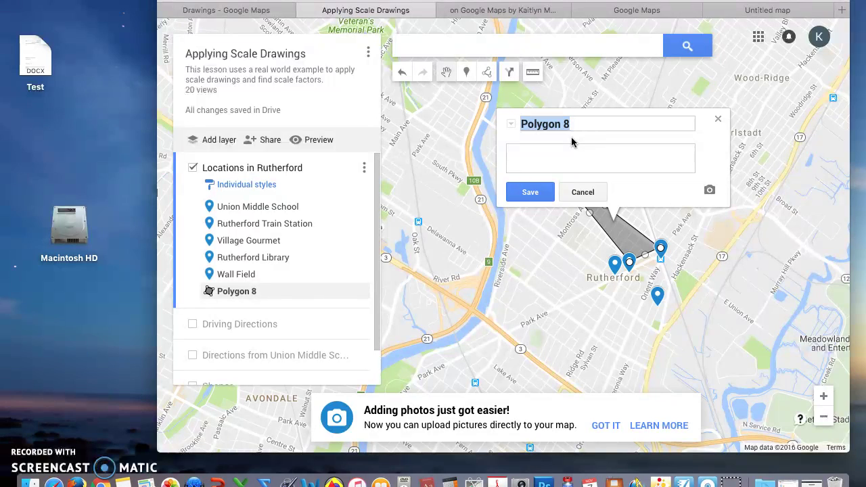
left_click(587, 192)
left_click(709, 190)
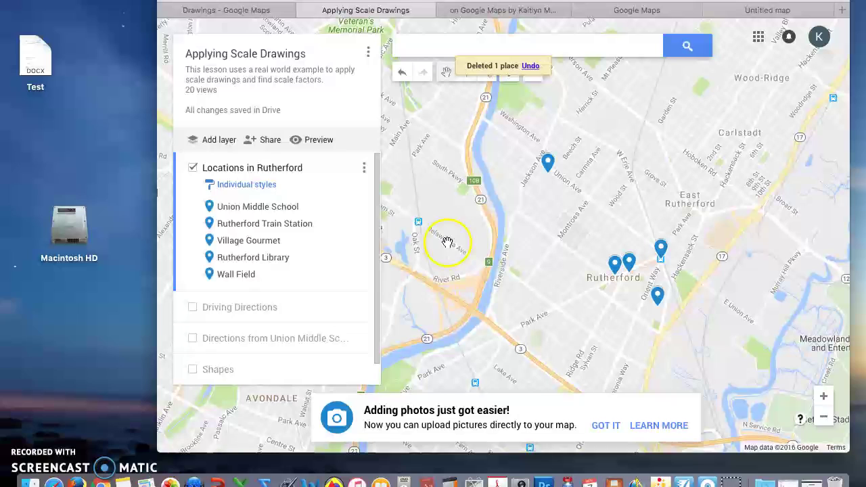
Show the Shapes layer and look over its Rutherford Locations and Student Locations polygons.
scroll(220, 356, "down", 1)
left_click(192, 347)
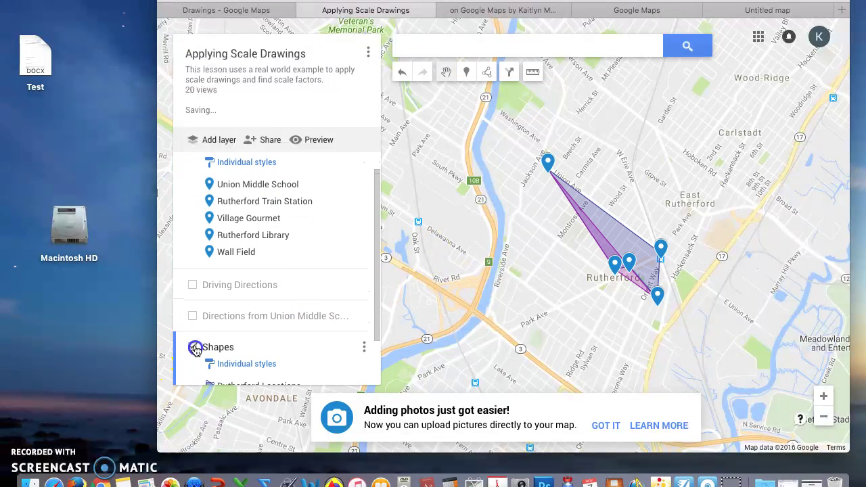
scroll(281, 330, "down", 1)
scroll(277, 331, "down", 1)
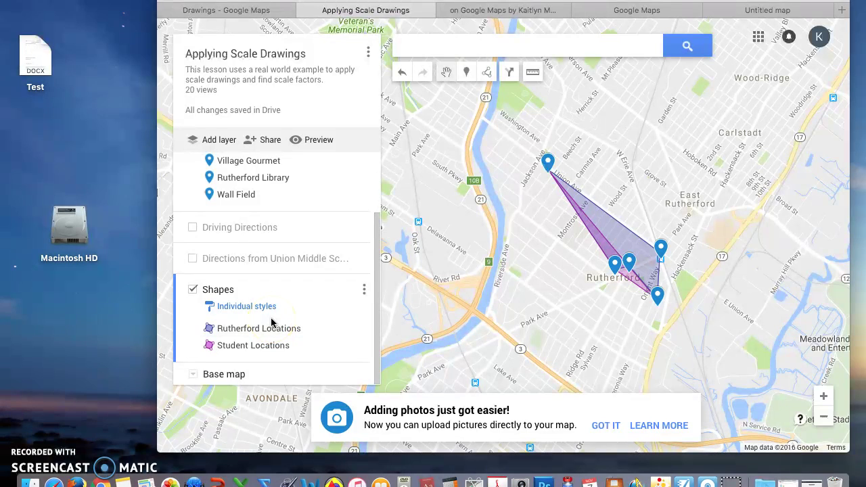
left_click(271, 347)
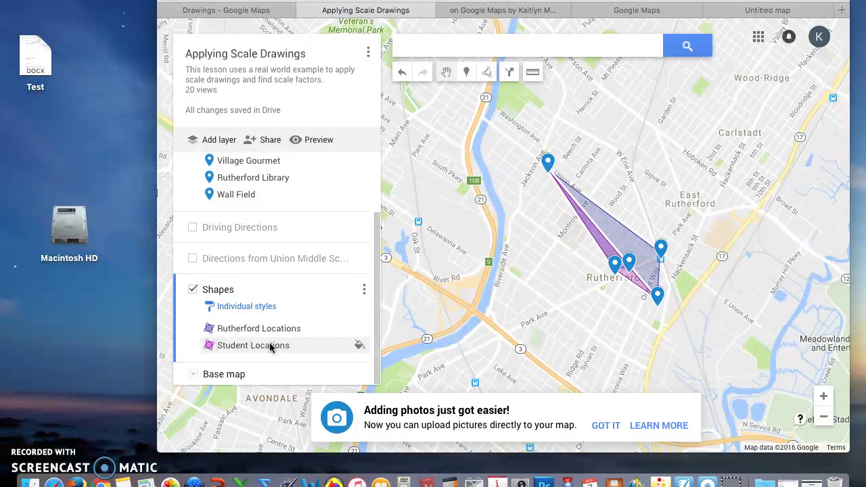
left_click(447, 159)
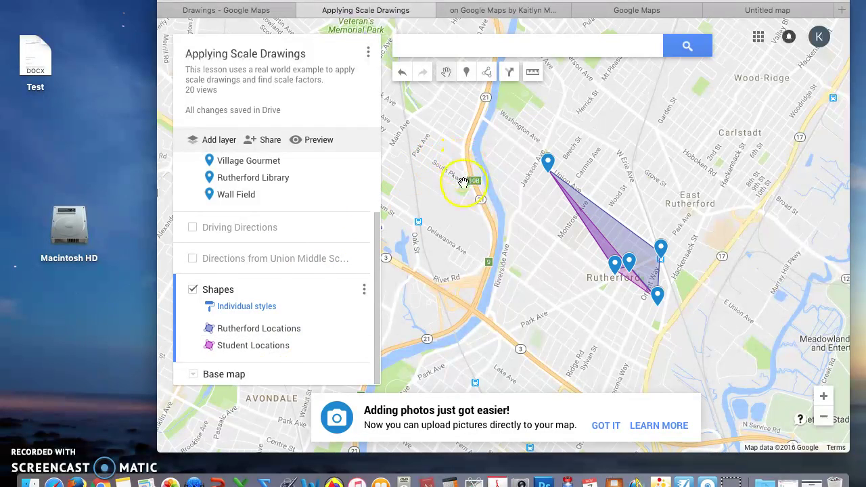
Measure the closed path from Union Middle School through Rutherford Train Station, Wall Field and Village Gourmet, back to the school.
left_click(534, 75)
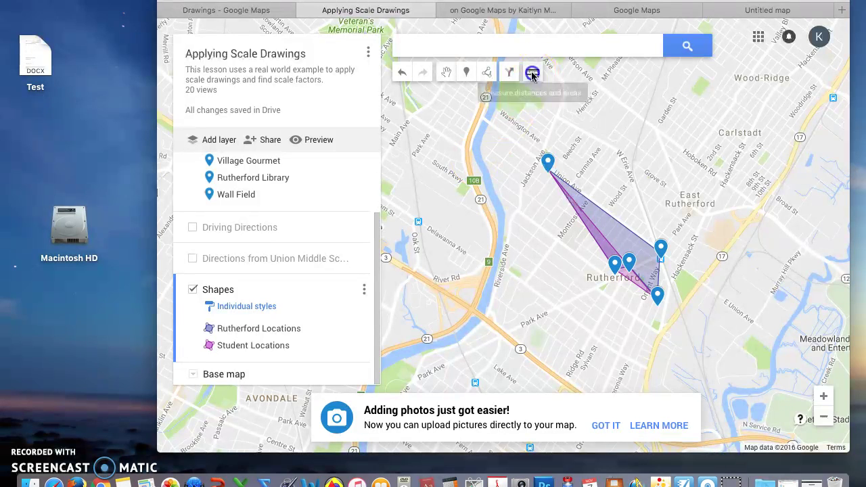
left_click(554, 177)
left_click(661, 248)
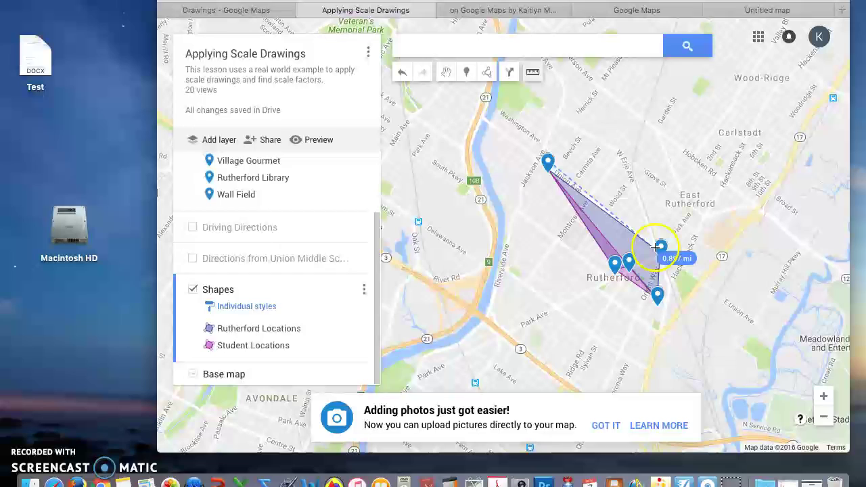
left_click(658, 295)
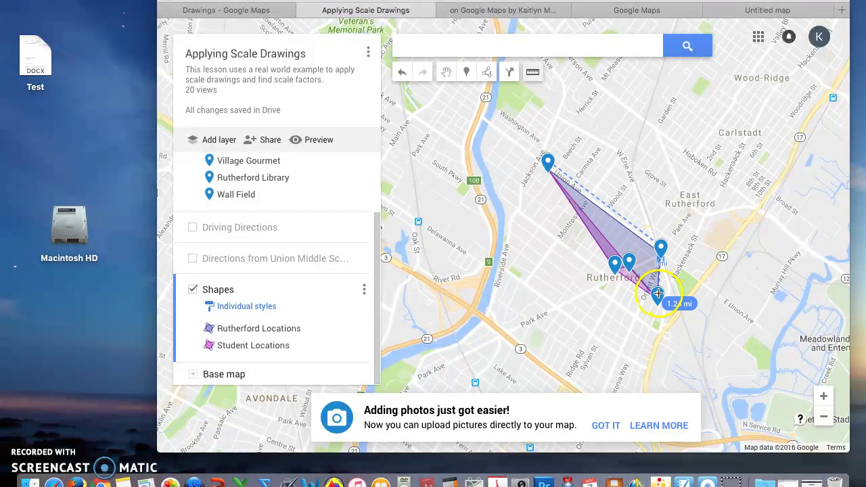
left_click(624, 268)
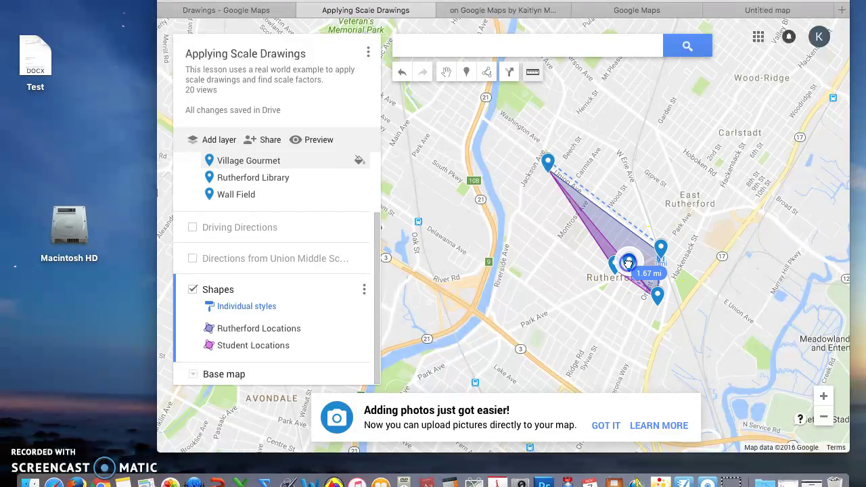
left_click(548, 160)
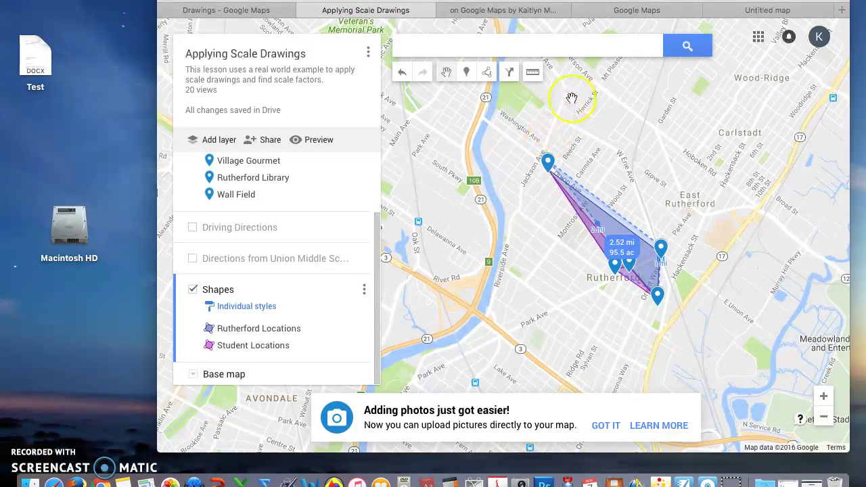
left_click(548, 173)
left_click(457, 110)
Review the worked formula examples in the lesson presentation and return to the Applying Scale Drawings map.
left_click(547, 9)
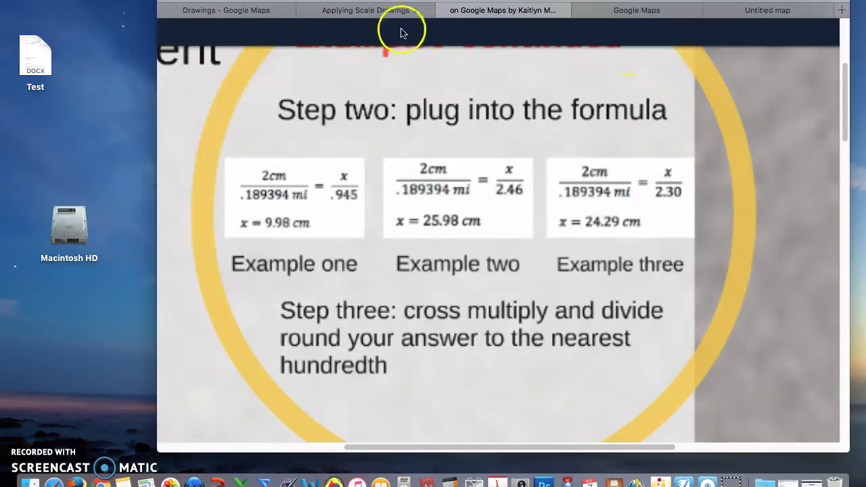
left_click(412, 10)
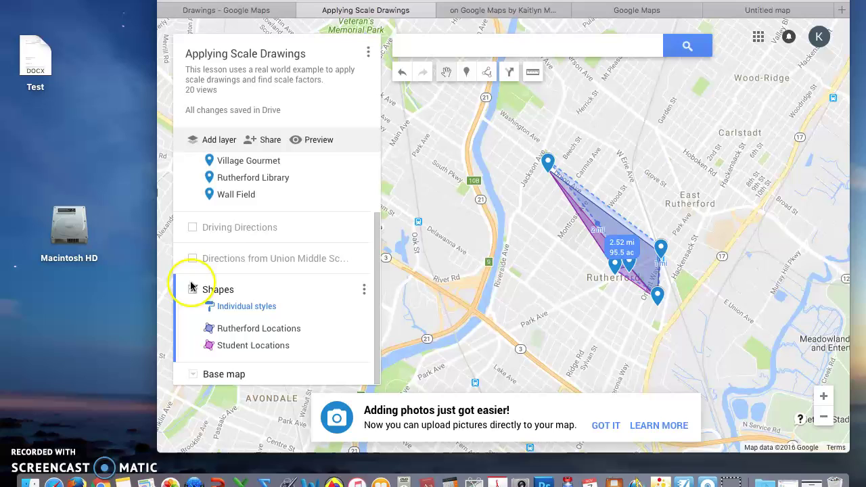
Review the available route types and the Driving Directions layer's stops, showing that layer temporarily and hiding it again.
left_click(488, 75)
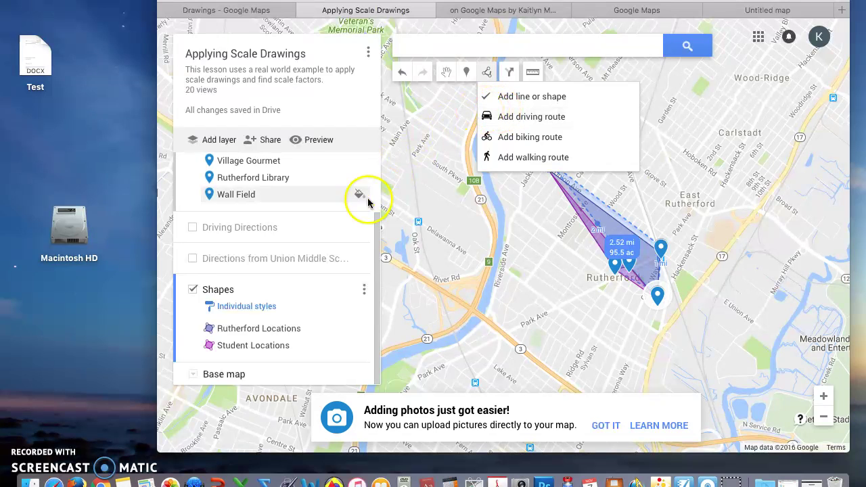
left_click(192, 228)
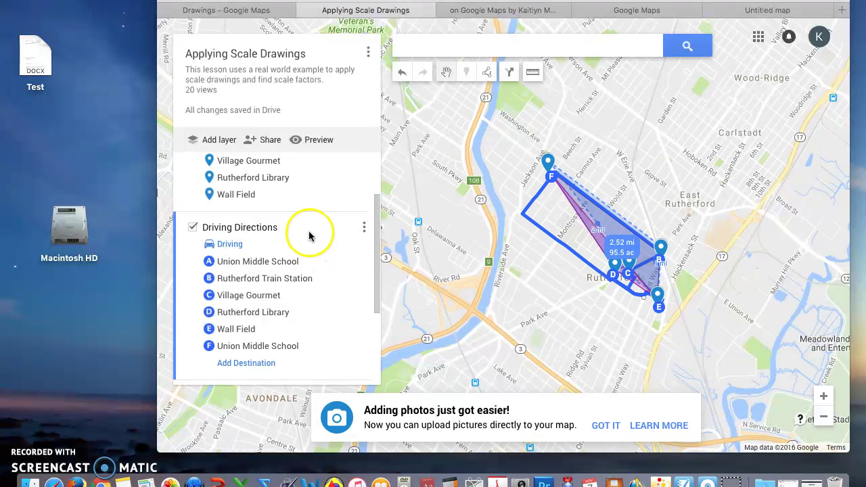
scroll(308, 236, "down", 1)
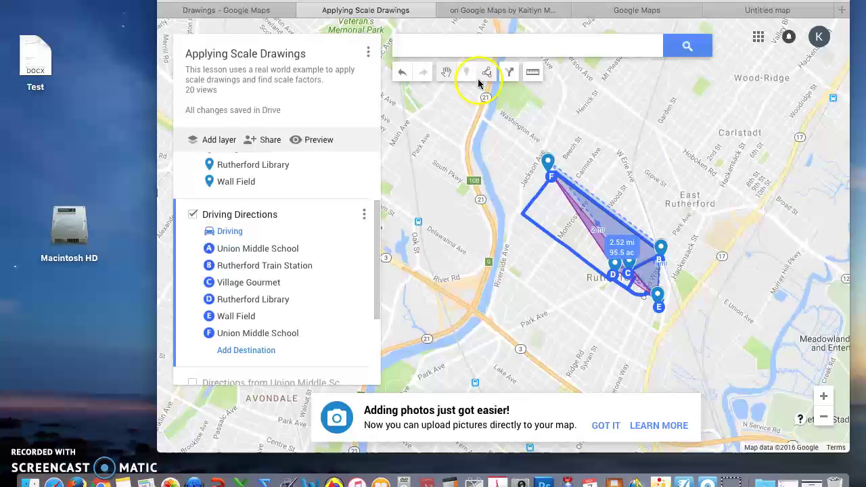
left_click(510, 72)
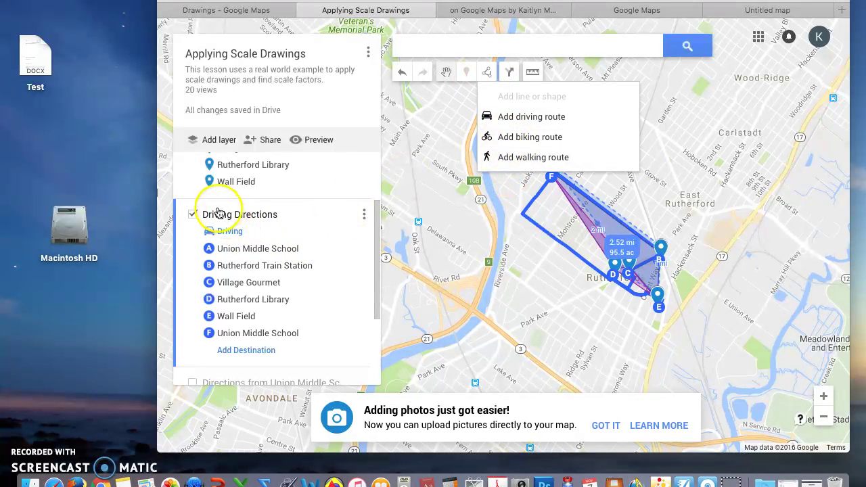
left_click(193, 214)
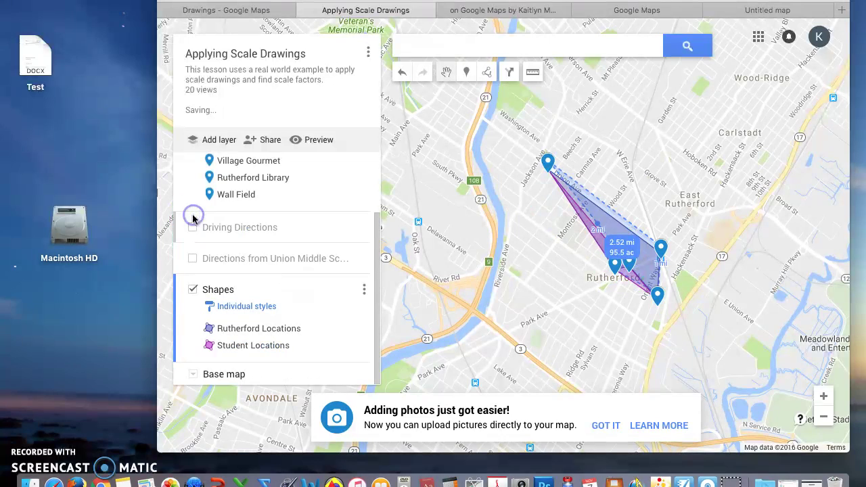
Show the bicycling directions layer starting from Union Middle School and review its route stops.
left_click(194, 261)
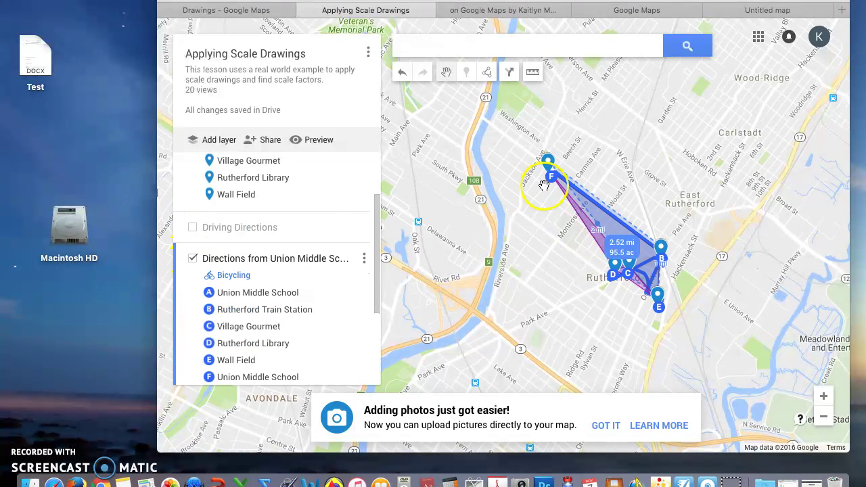
scroll(341, 316, "down", 3)
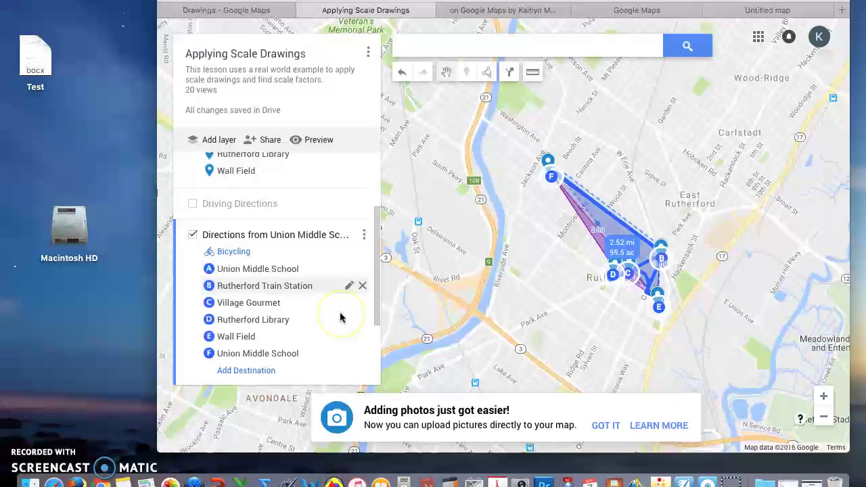